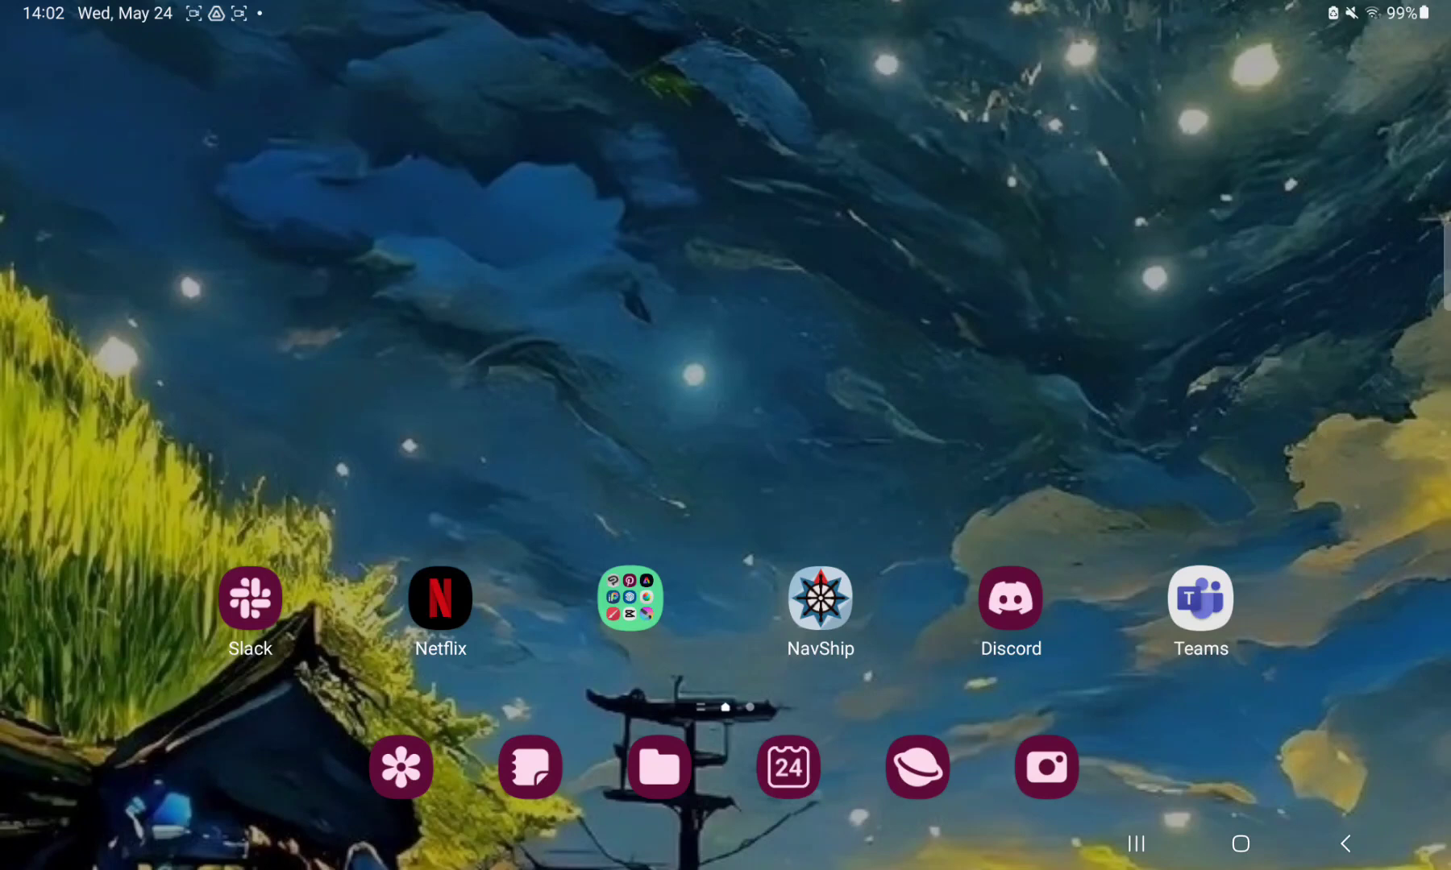
Launch NavShip from the home screen and open its side navigation drawer over the map
{"action": "left_click", "coordinate": [819, 599]}
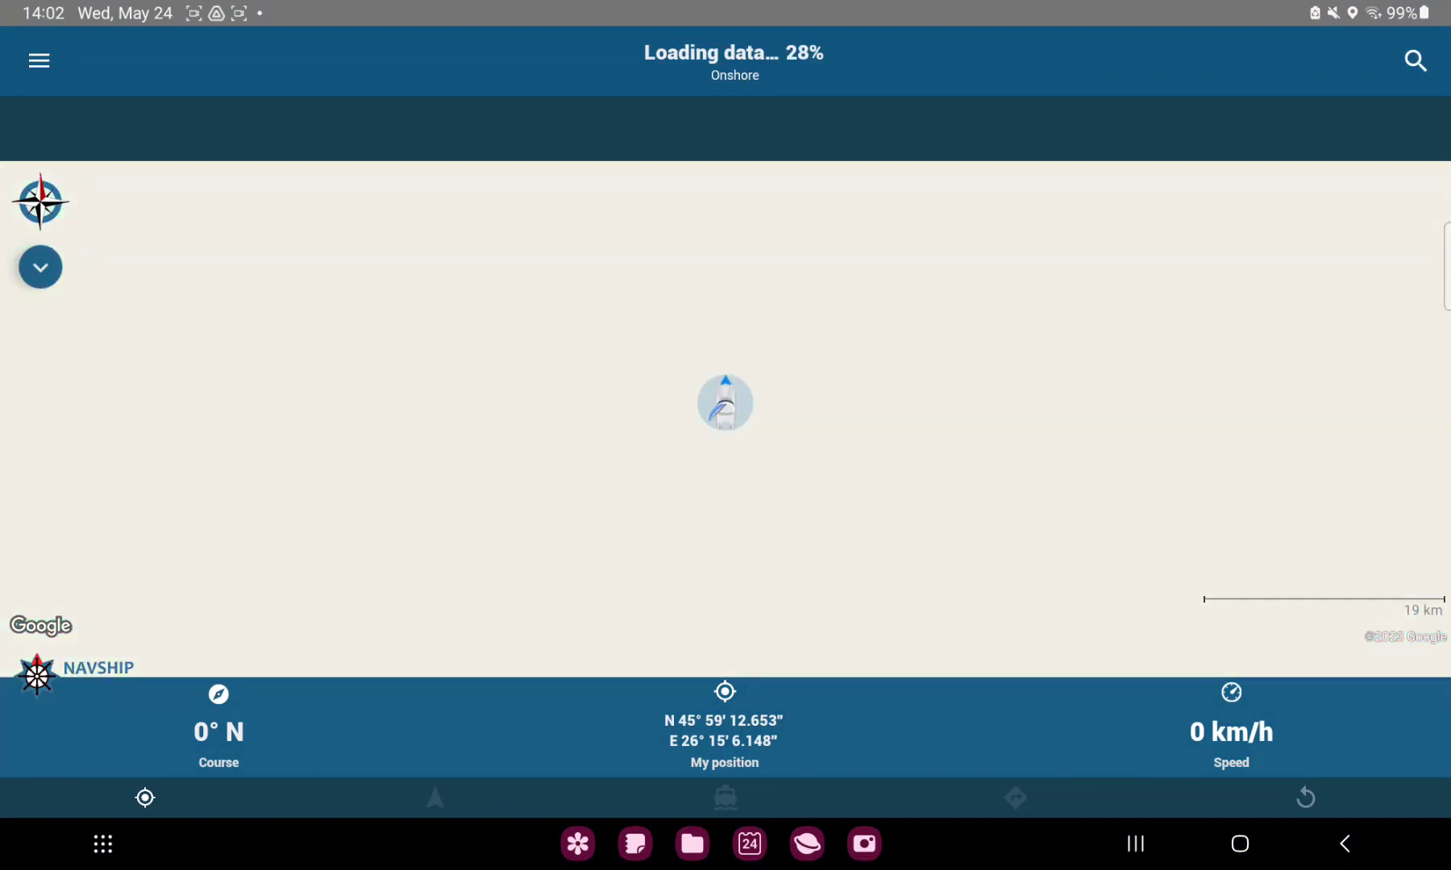
{"action": "left_click", "coordinate": [40, 60]}
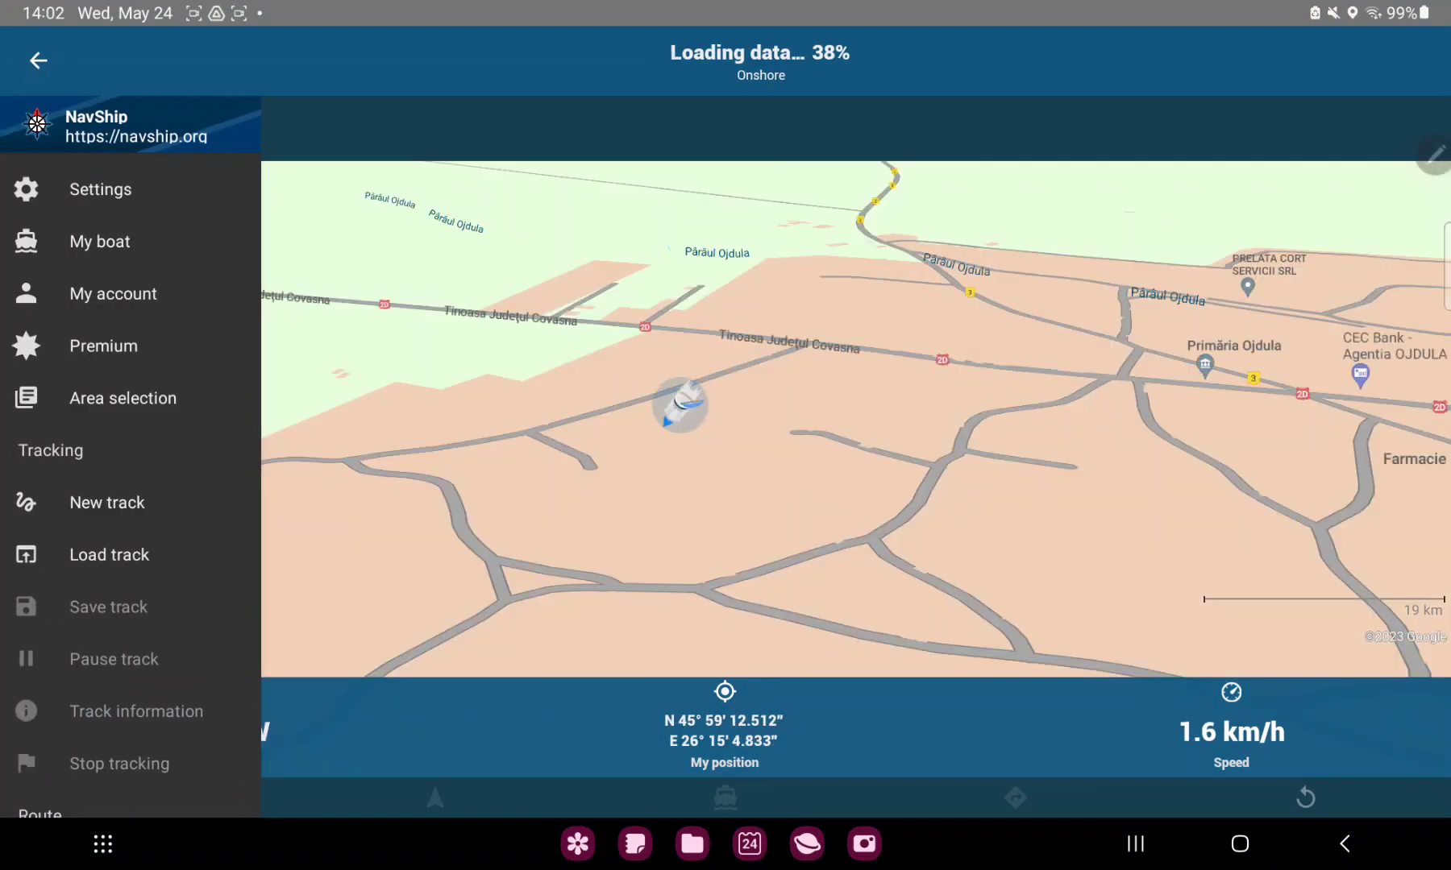
In Settings, switch on the Small waterways routing area, leaving other routing areas off
{"action": "left_click", "coordinate": [38, 60]}
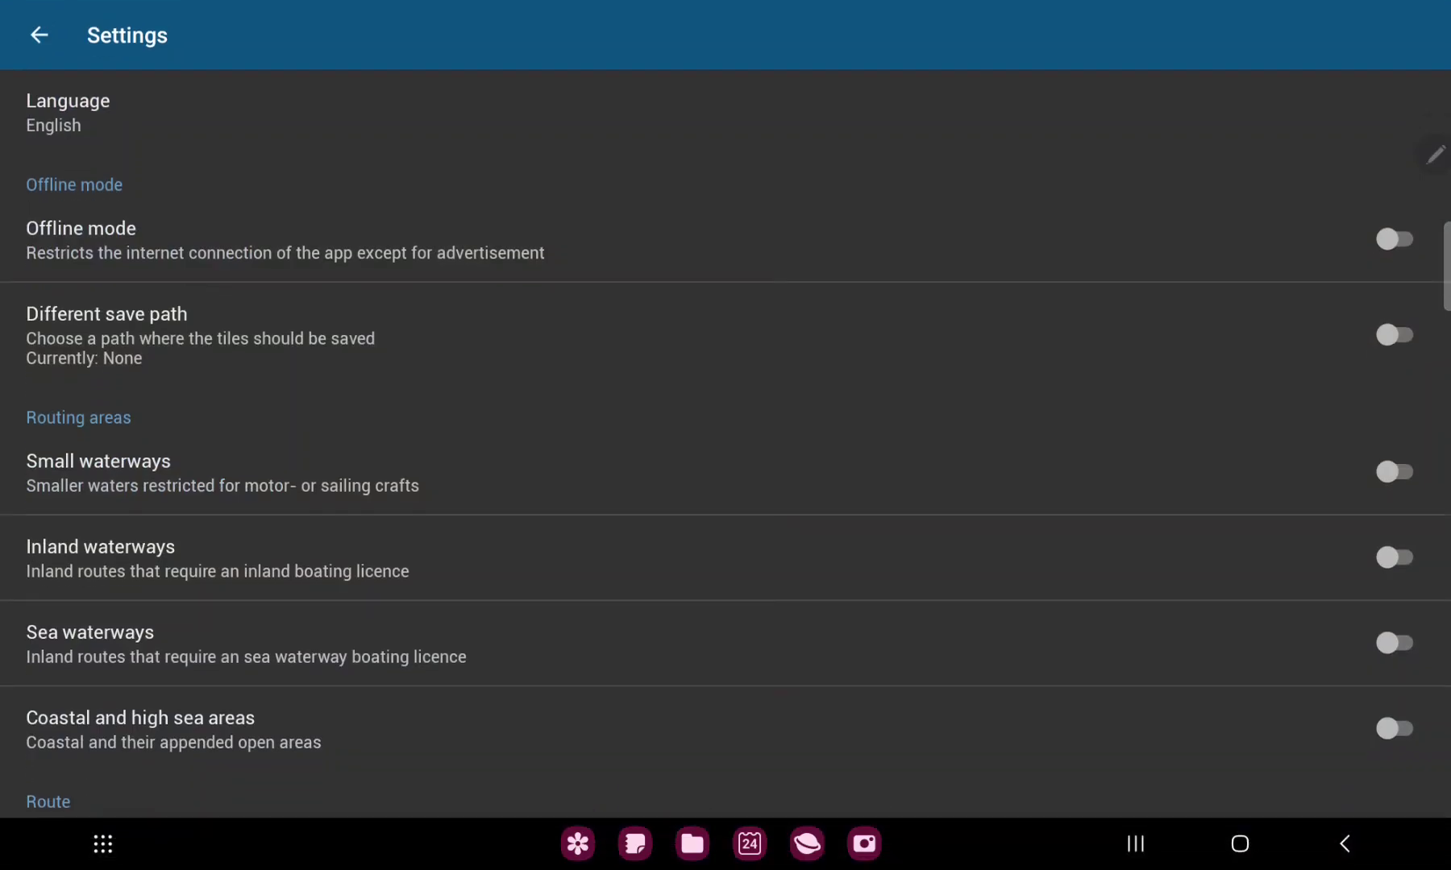
{"action": "scroll", "coordinate": [400, 620], "scroll_direction": "down", "scroll_amount": 2}
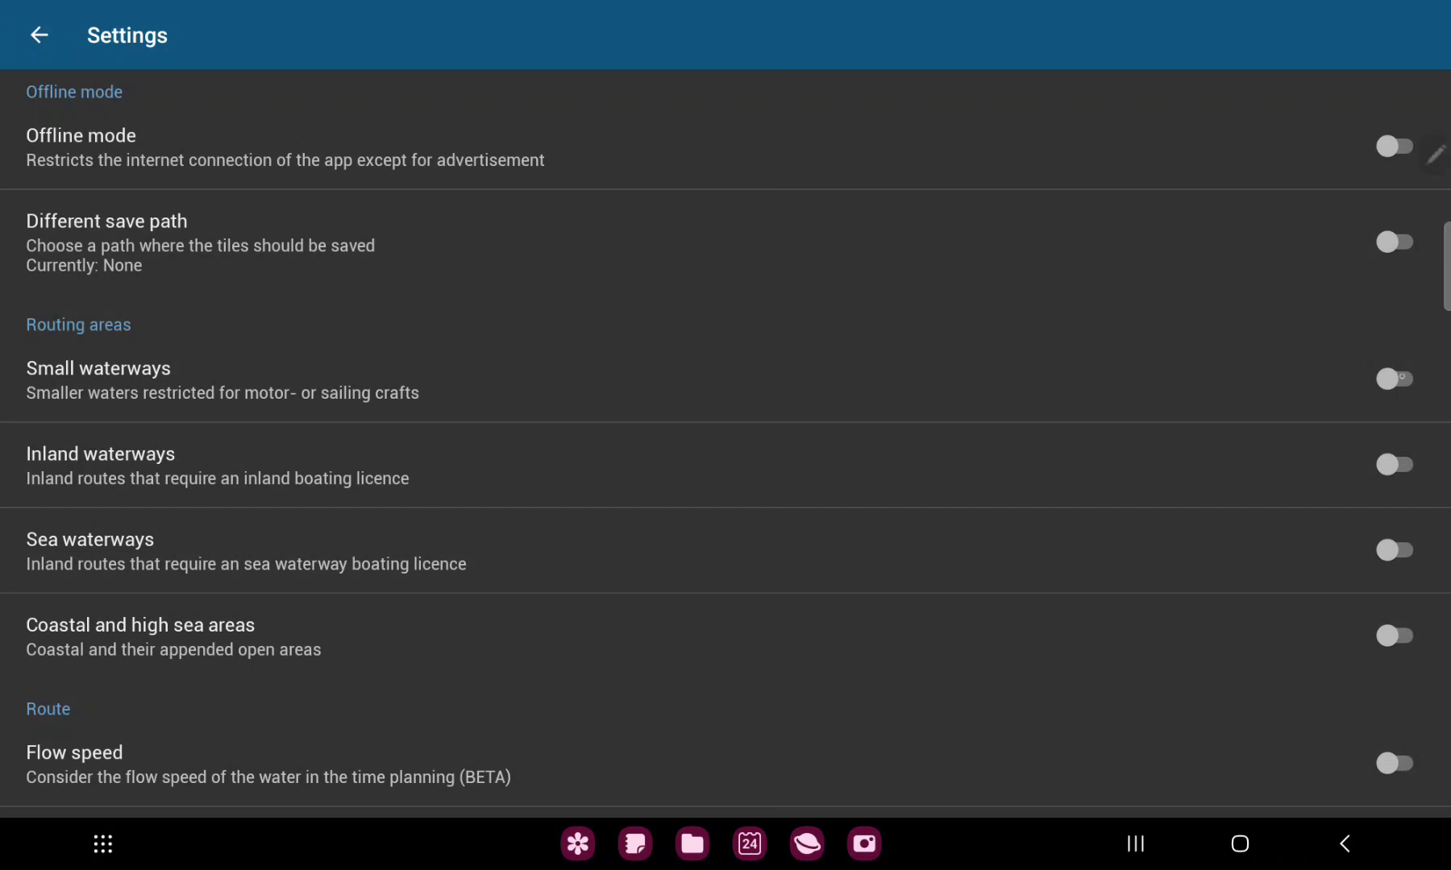
{"action": "left_click", "coordinate": [1397, 379]}
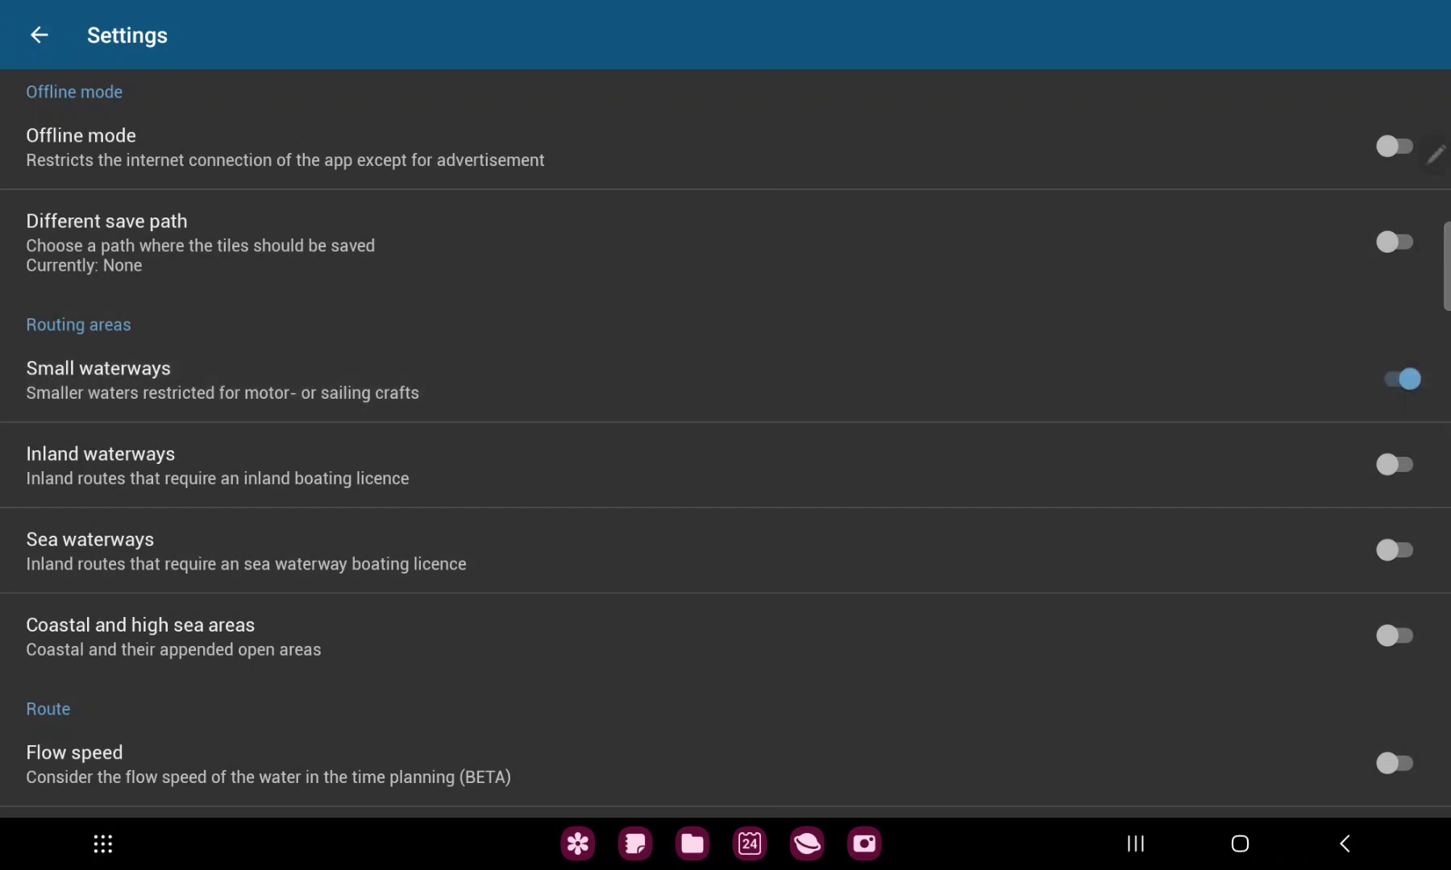